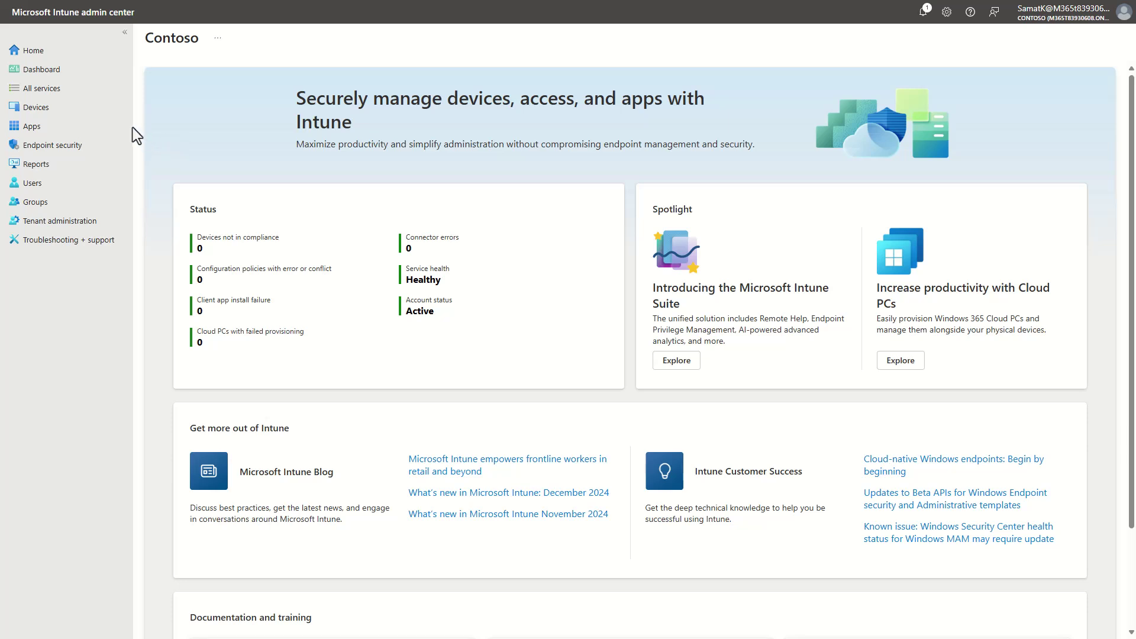
# Open the Devices overview showing 27 Windows devices and Cloud PC performance figures
pyautogui.click(83, 110)
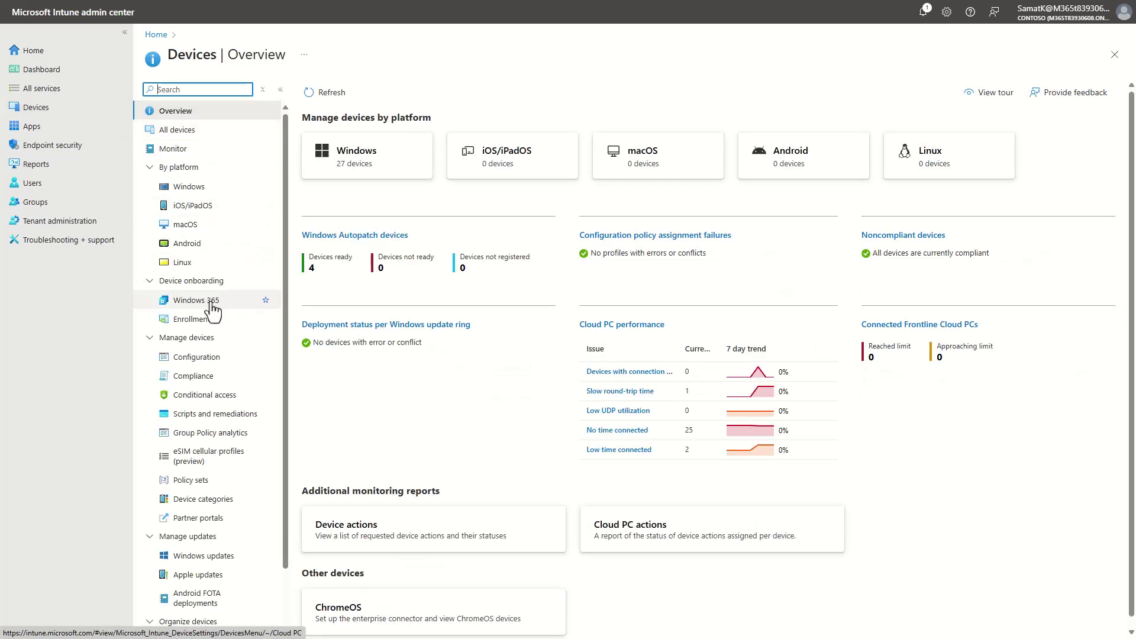
# Go to Windows 365 and list its six existing provisioning policies
pyautogui.click(212, 303)
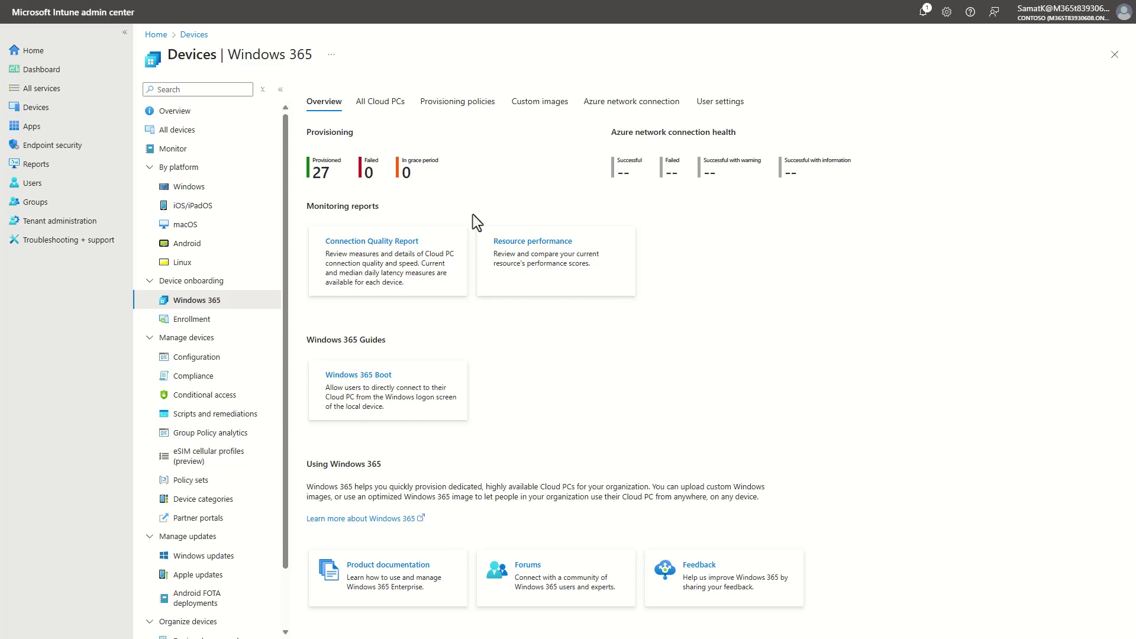
pyautogui.click(475, 106)
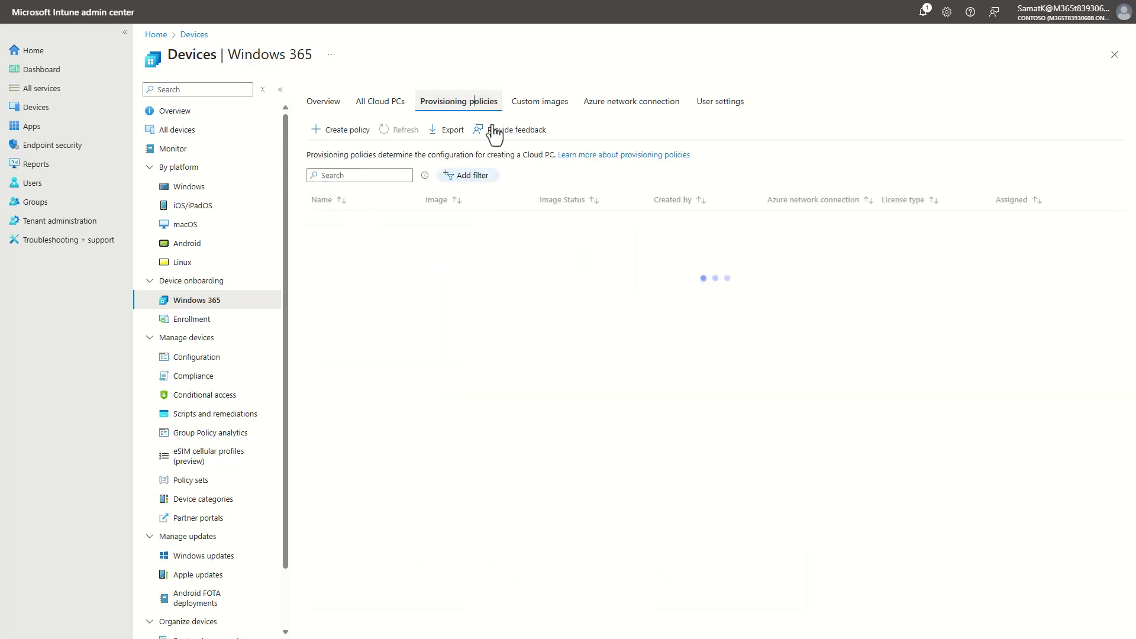
# Start a provisioning policy named 'Contoso Marketing - Netherlands' using a Microsoft hosted network
pyautogui.click(357, 143)
pyautogui.click(361, 154)
pyautogui.write('Contoso Marketing - Netherlands')
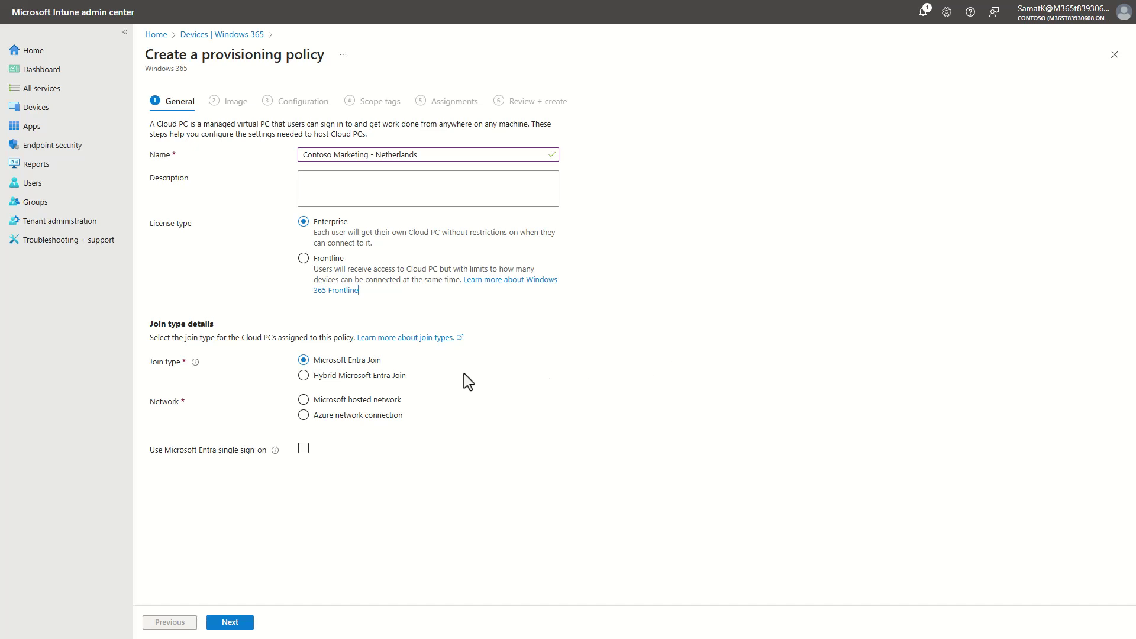
pyautogui.click(385, 400)
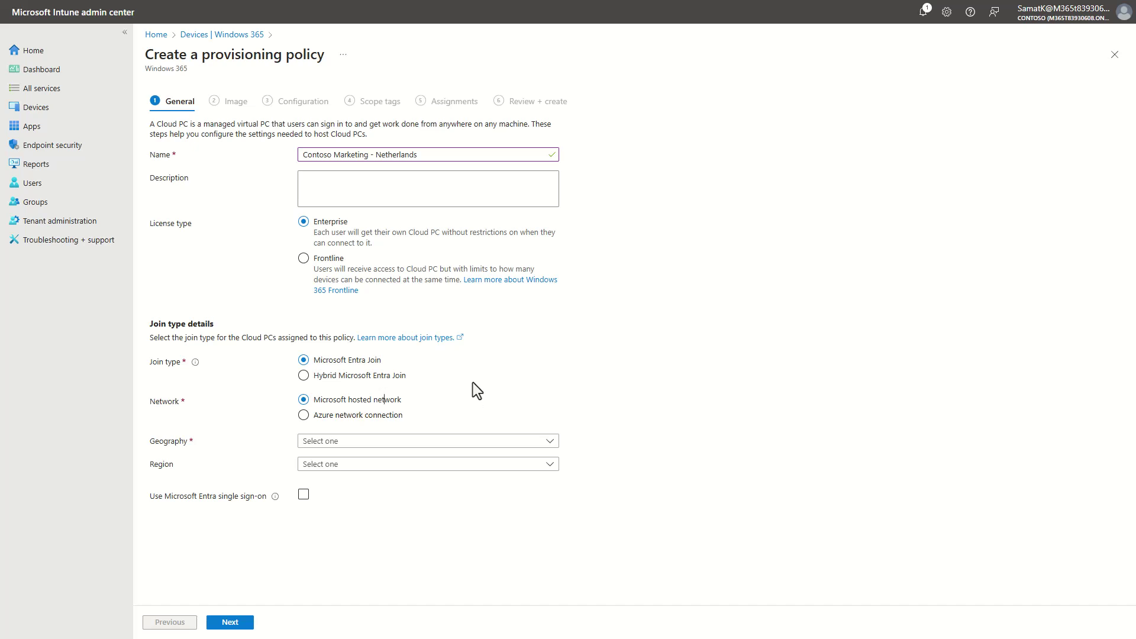
# Set geography to European Union and region to West Europe, then continue to Image
pyautogui.click(422, 444)
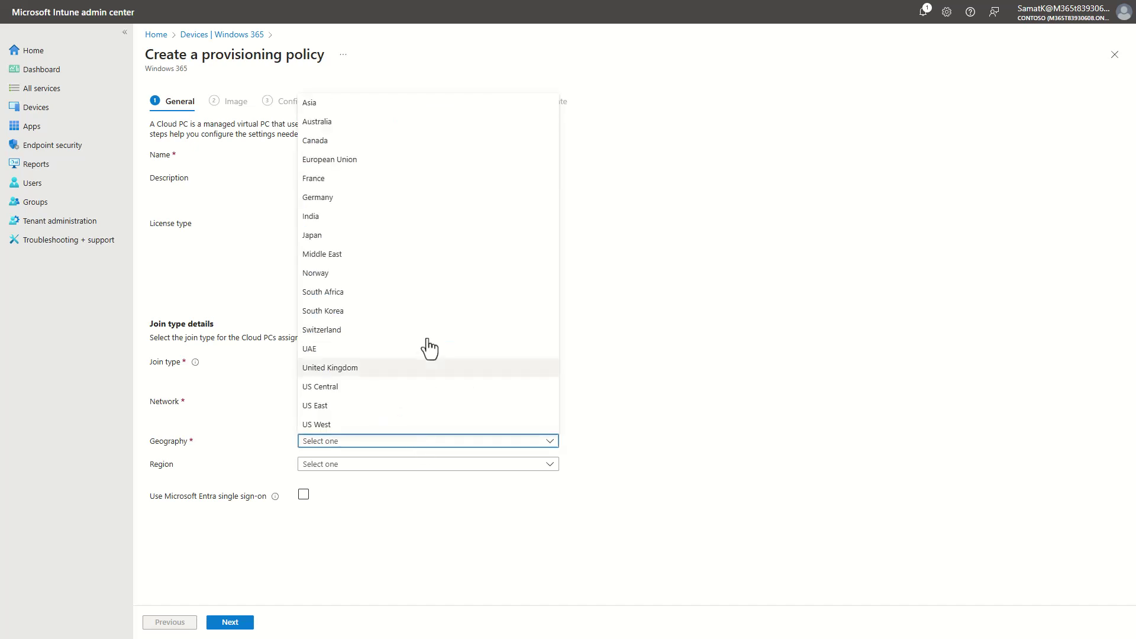
pyautogui.click(392, 159)
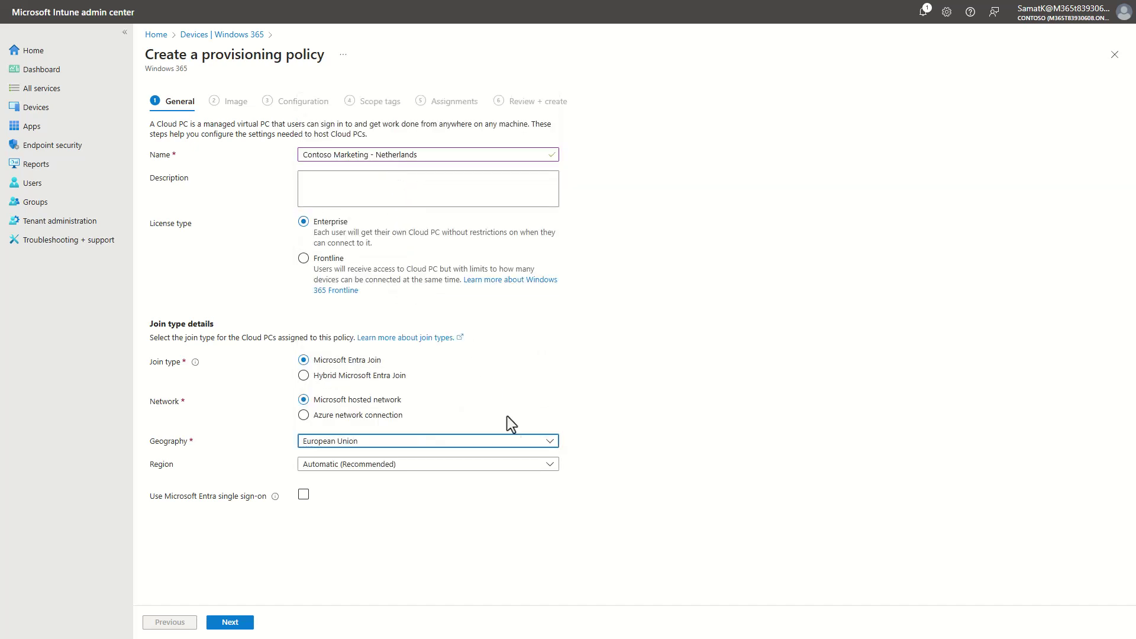
pyautogui.click(498, 465)
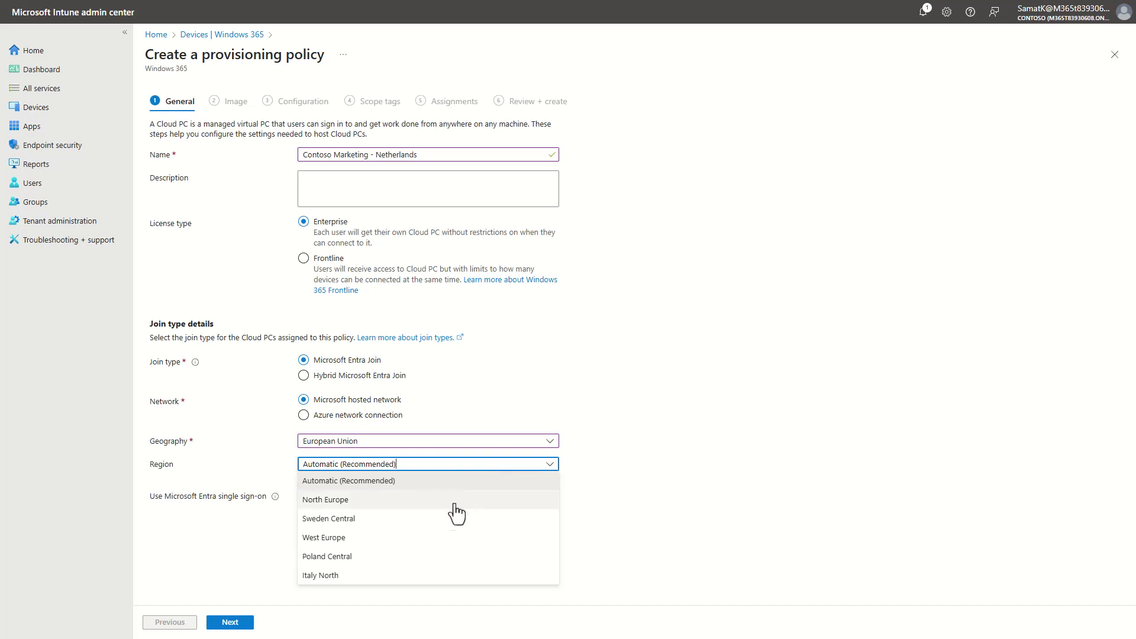
pyautogui.click(438, 536)
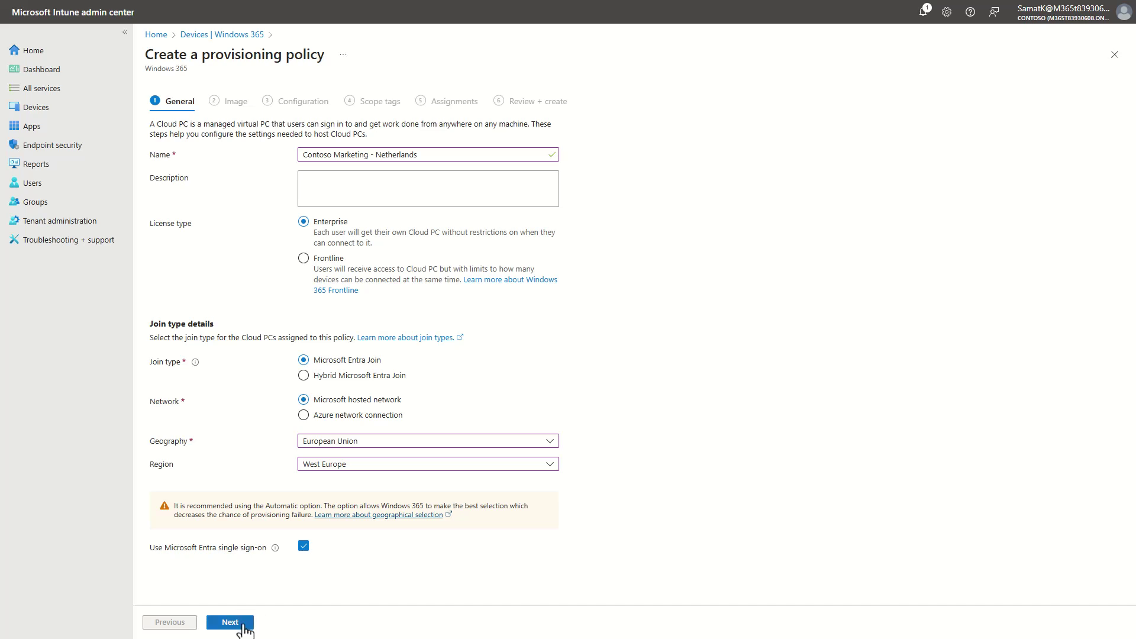
pyautogui.click(240, 626)
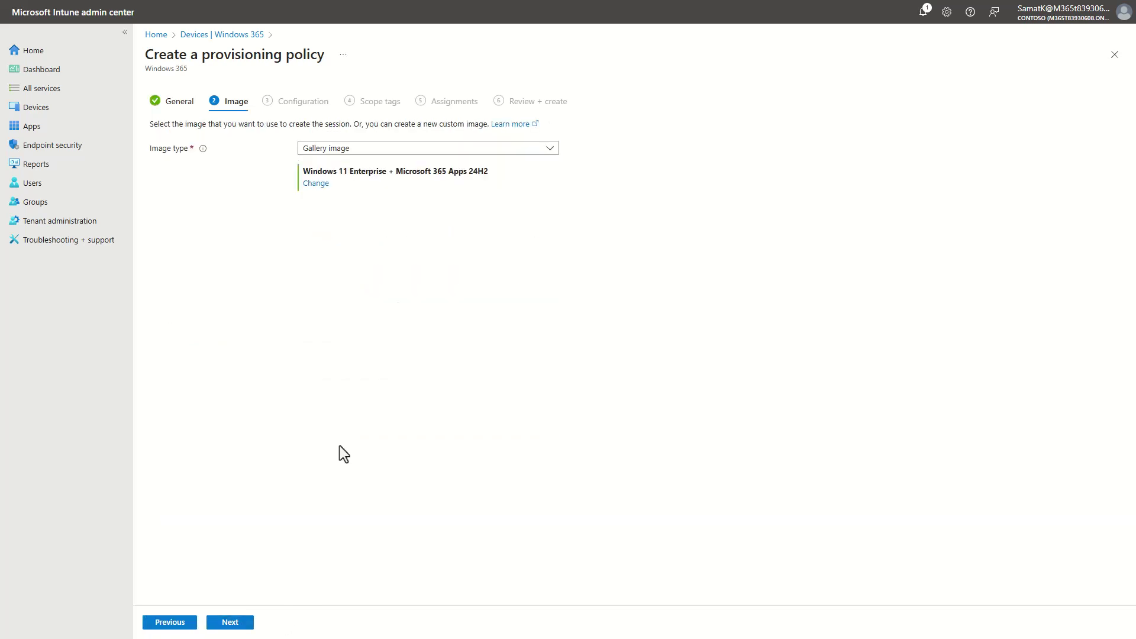
# Keep the Gallery image Windows 11 Enterprise + Microsoft 365 Apps 24H2 and continue to Configuration
pyautogui.click(397, 153)
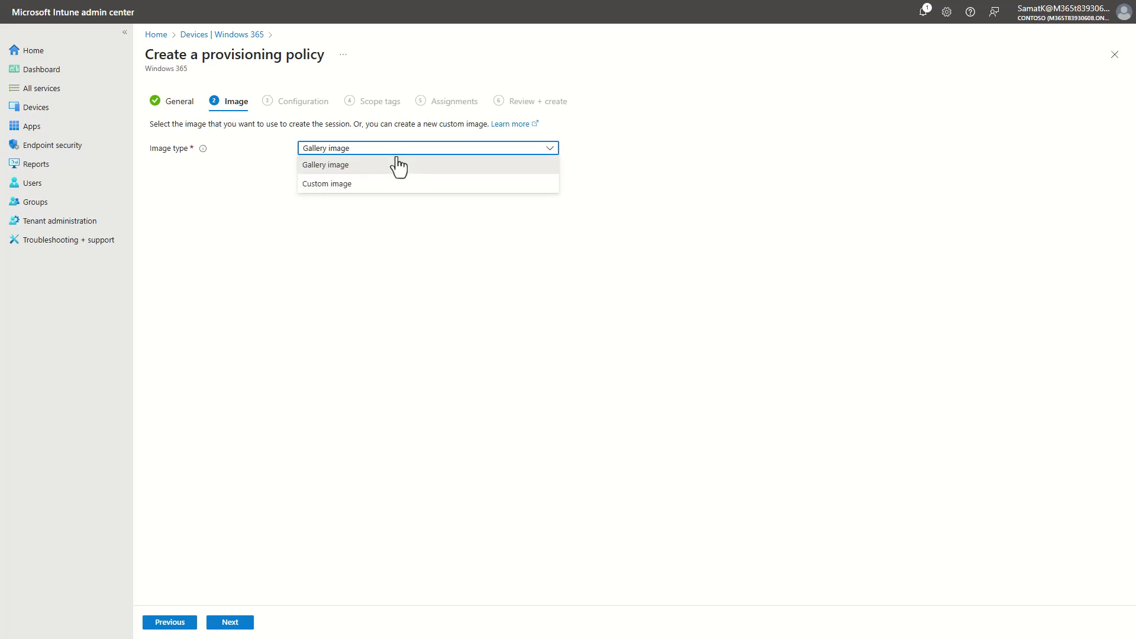
pyautogui.click(394, 168)
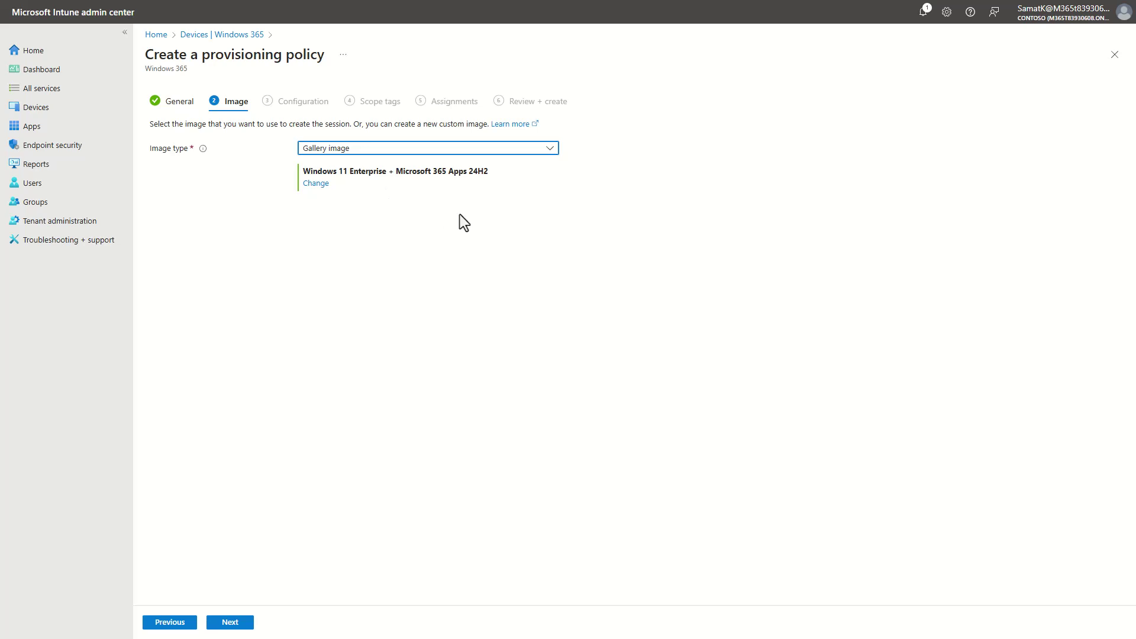
pyautogui.click(382, 151)
pyautogui.click(311, 582)
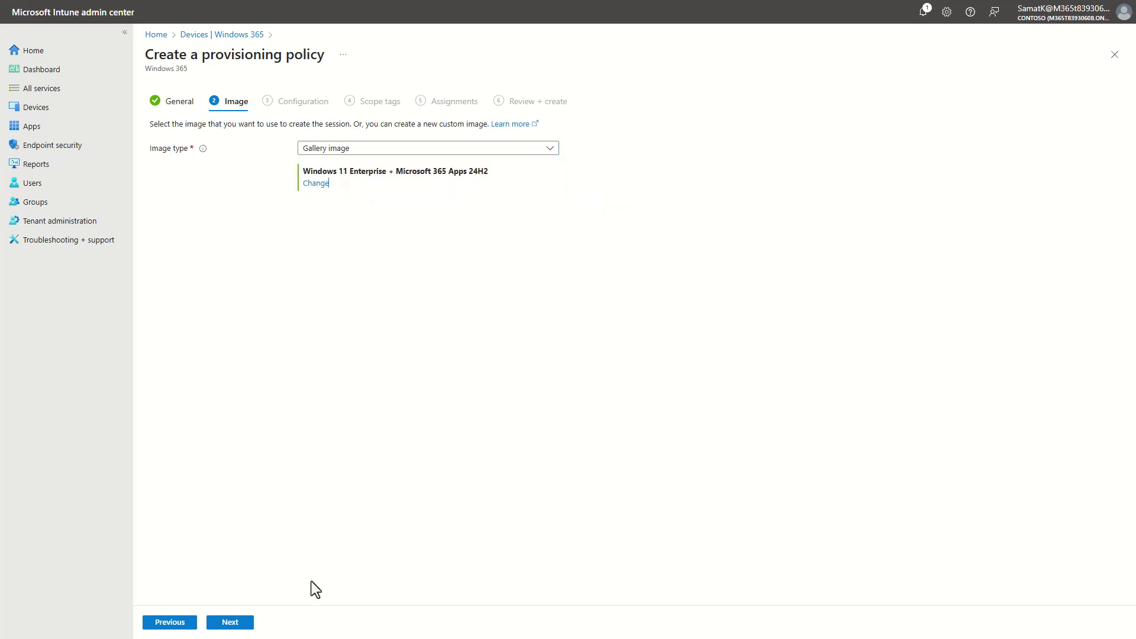
pyautogui.click(243, 625)
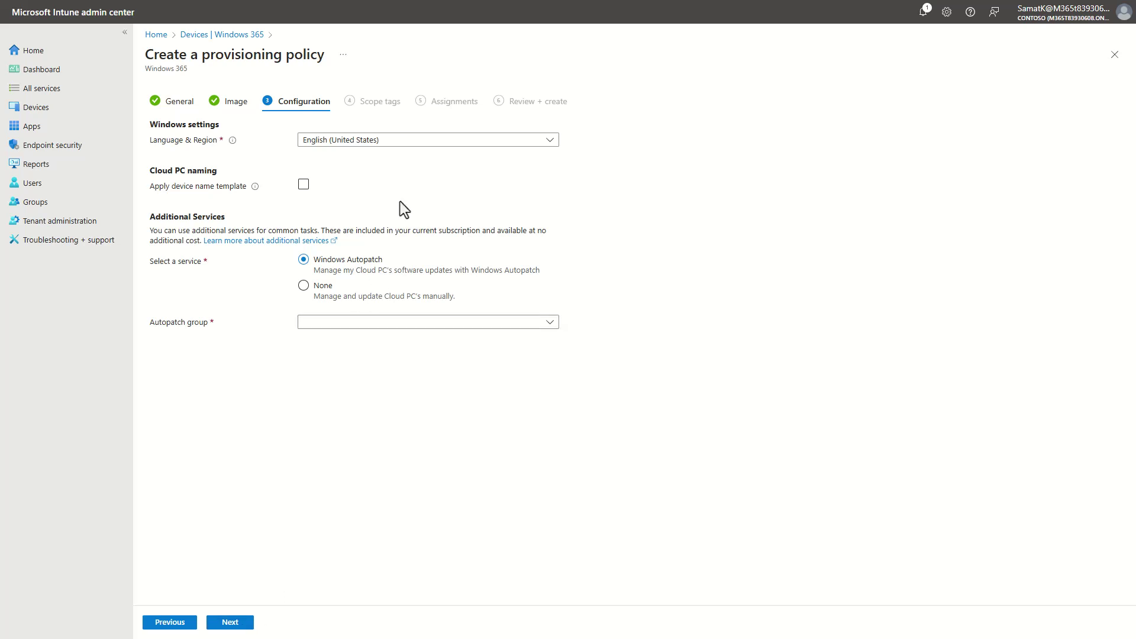
# Set Language & Region to Dutch (Netherlands) and leave the device name template off
pyautogui.click(441, 184)
pyautogui.click(463, 140)
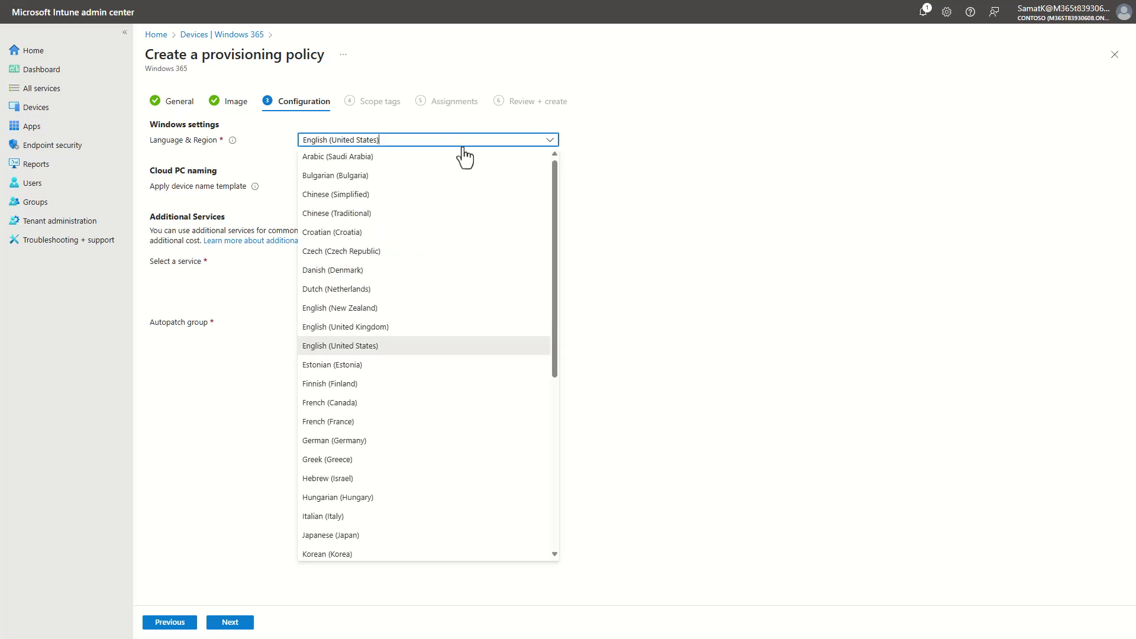
pyautogui.click(374, 290)
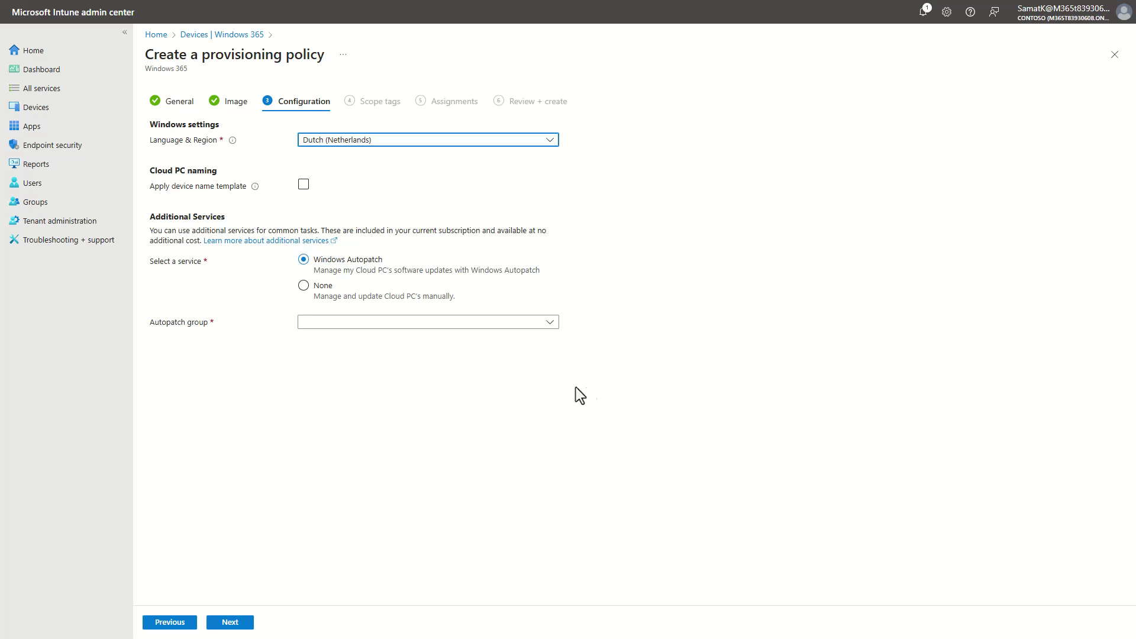
pyautogui.click(306, 186)
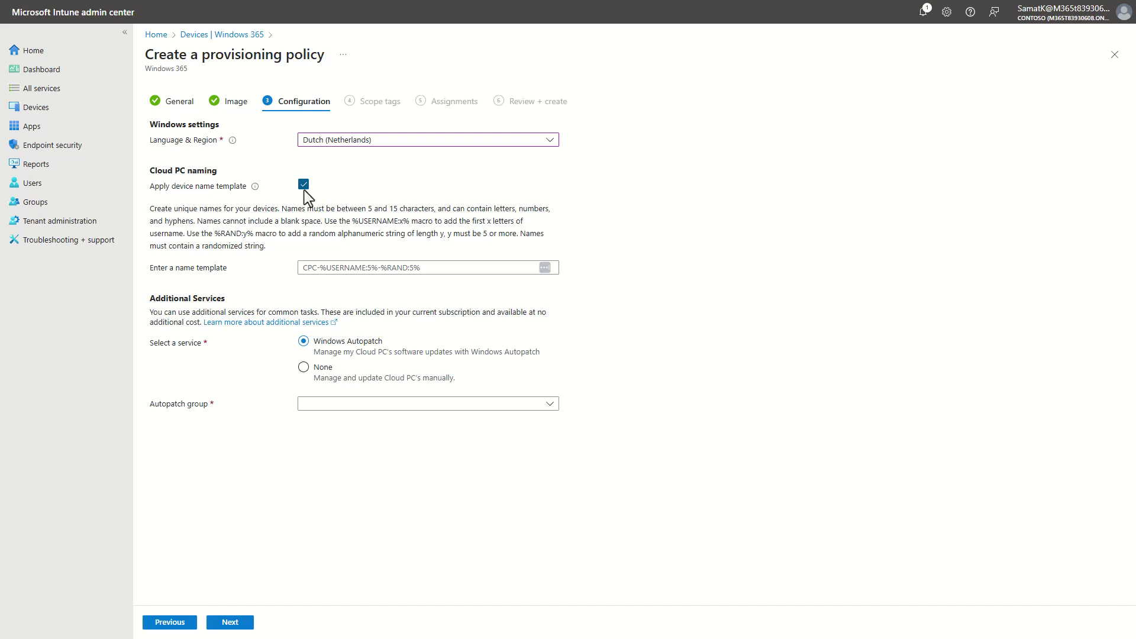
pyautogui.click(304, 187)
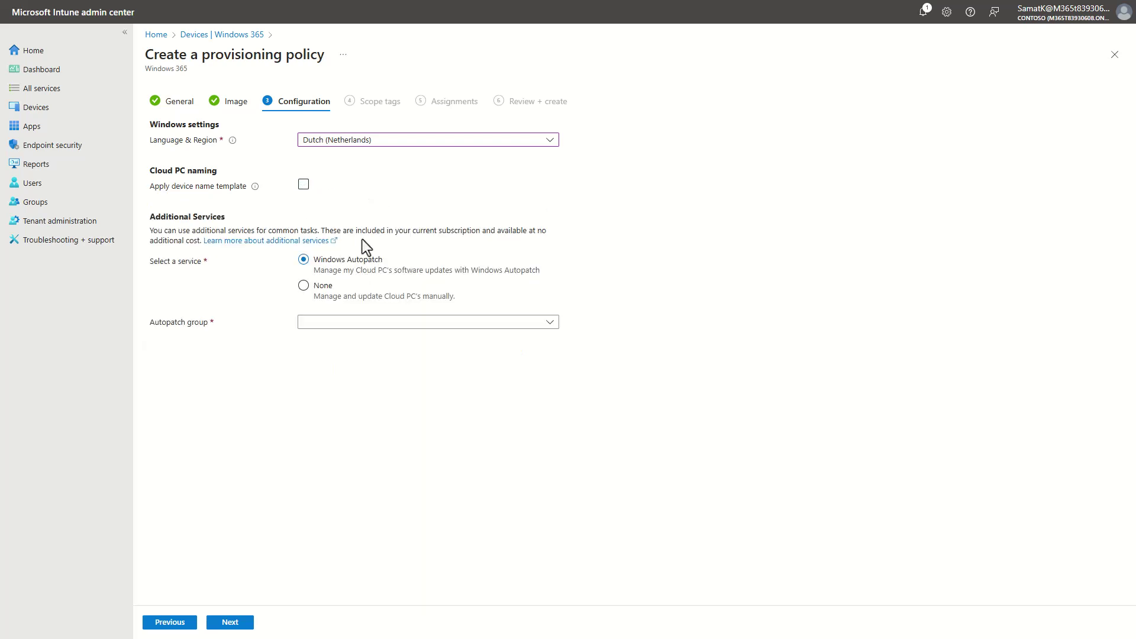
# Choose Contoso Marketing as the Autopatch group and advance to Scope tags
pyautogui.click(426, 327)
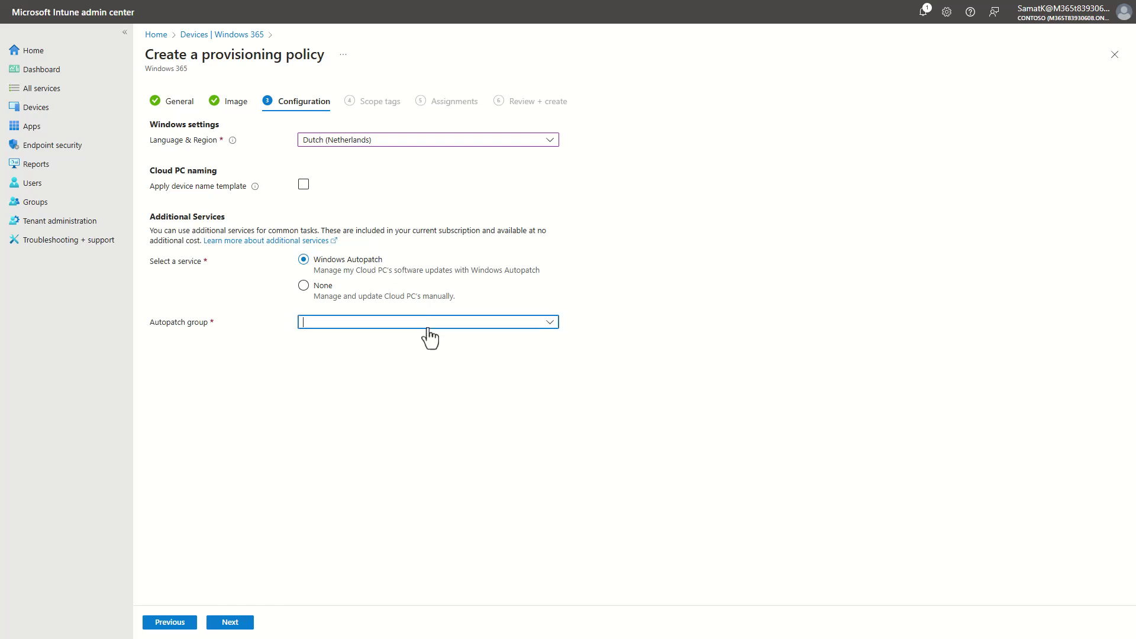
pyautogui.click(418, 340)
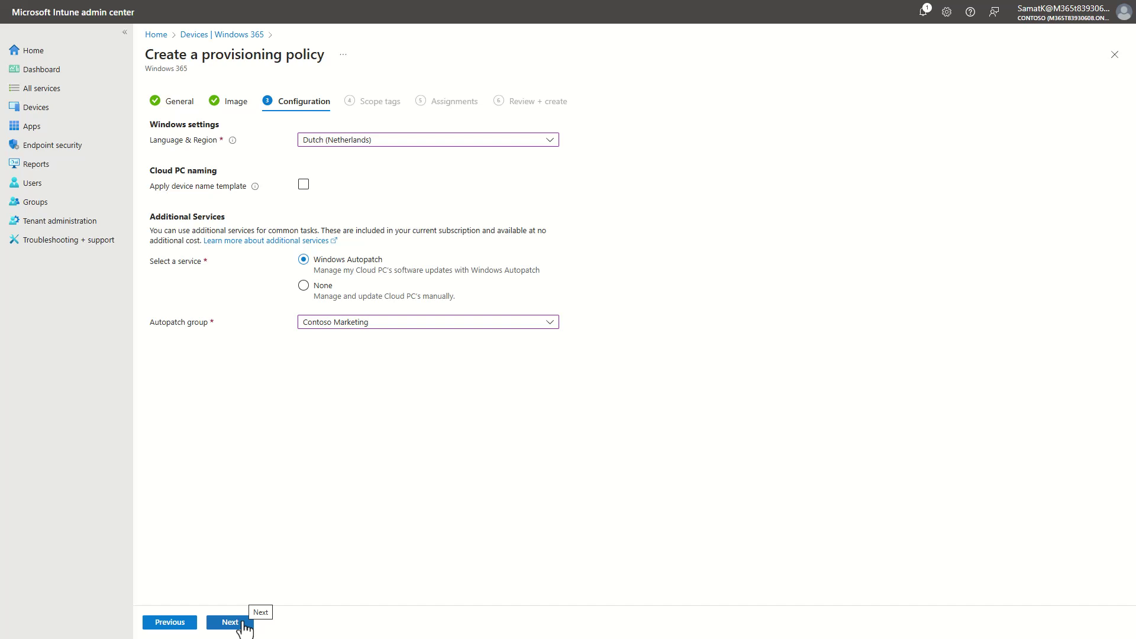
pyautogui.click(243, 623)
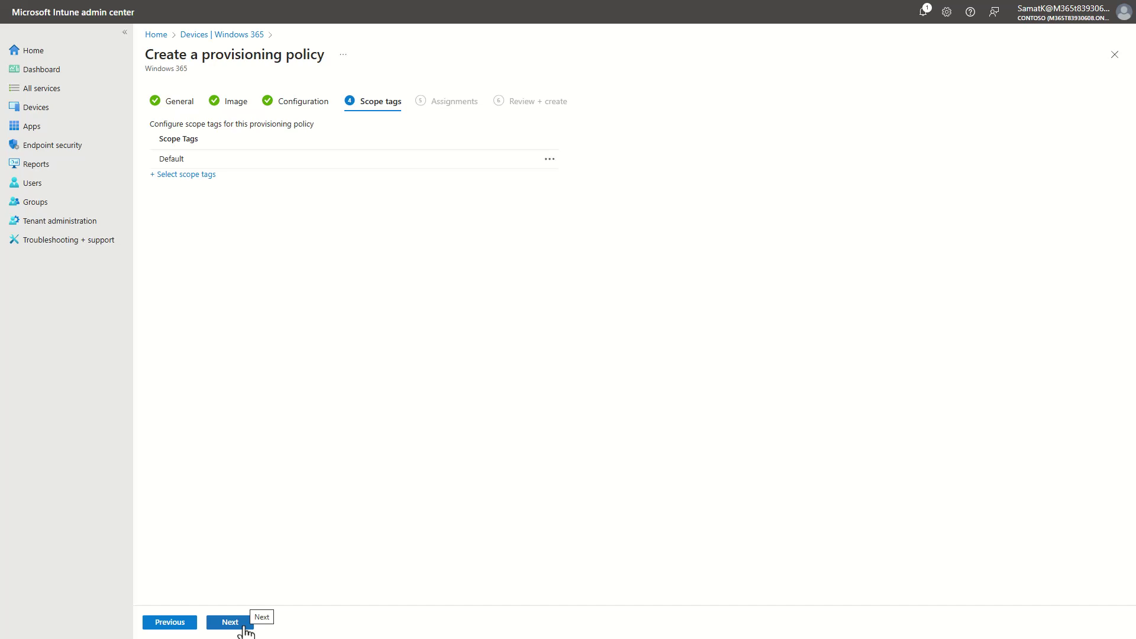
# Include the Contoso Marketing group in the policy's assignments
pyautogui.click(243, 623)
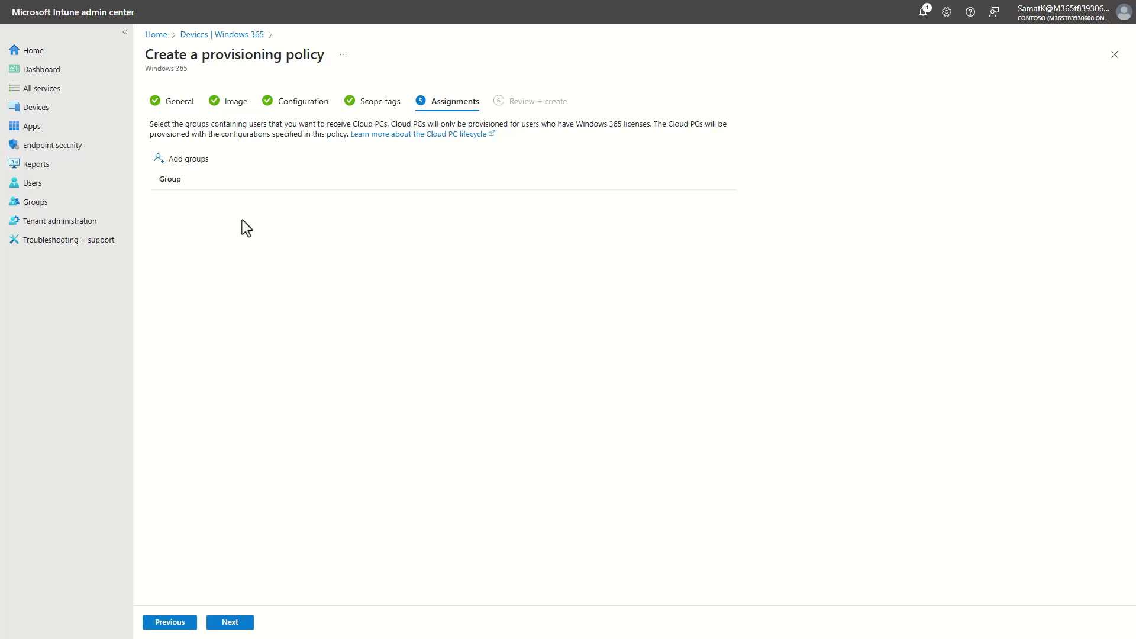
pyautogui.click(189, 160)
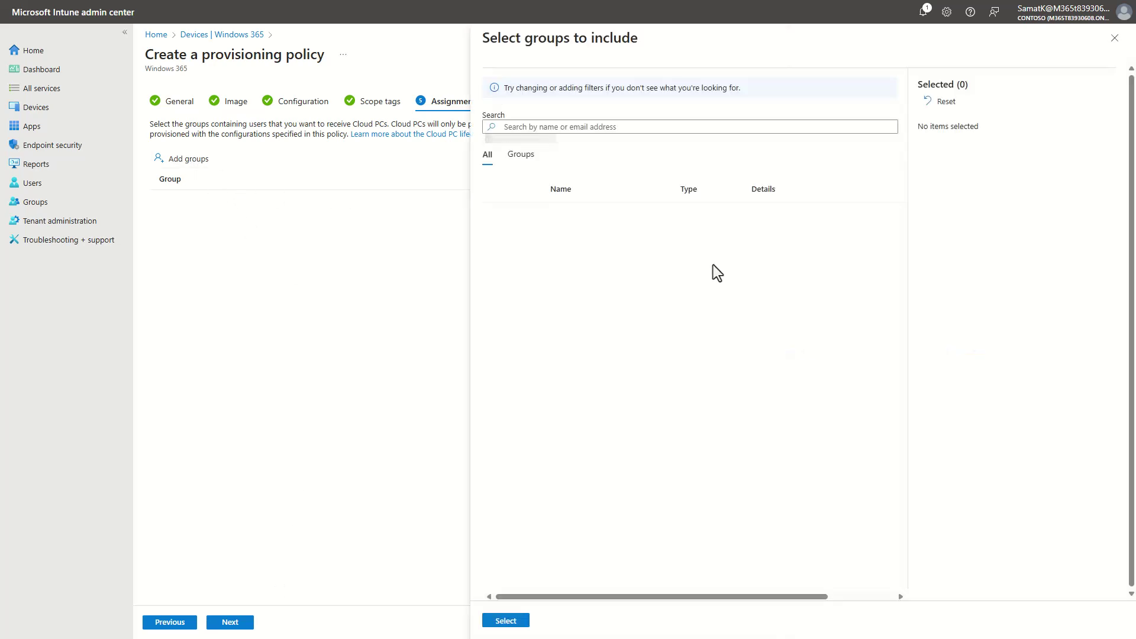
pyautogui.click(673, 127)
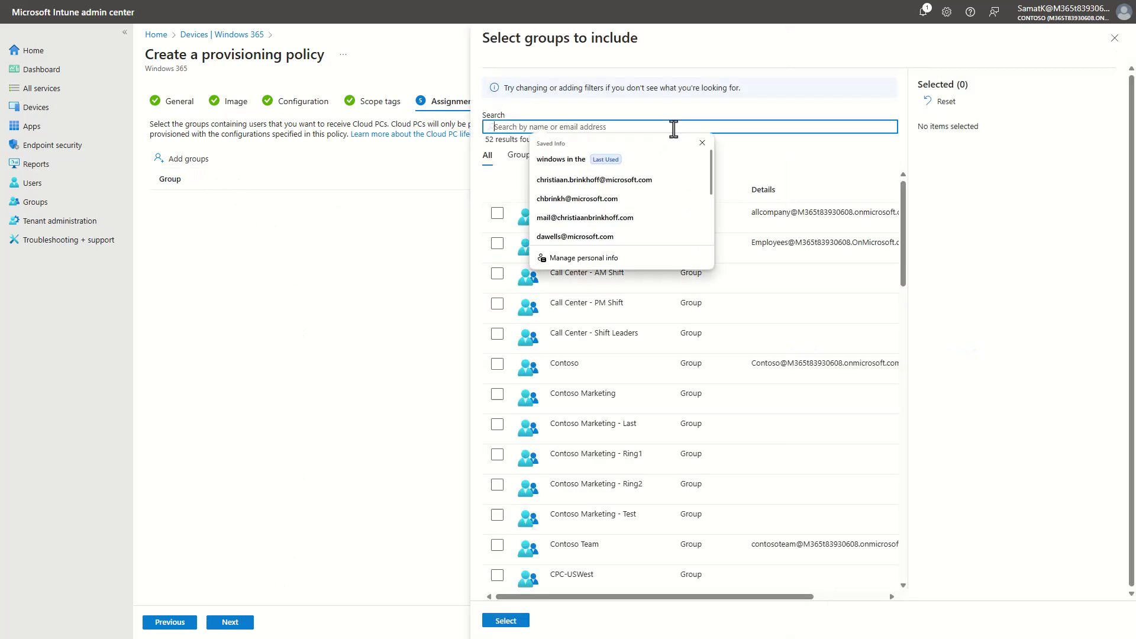
pyautogui.click(498, 394)
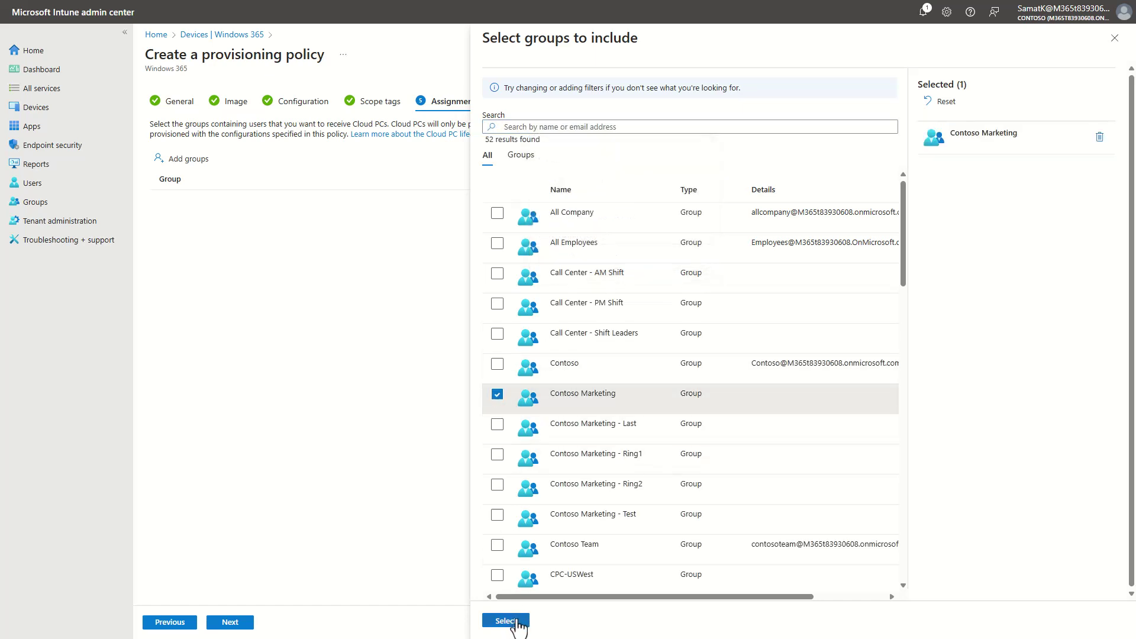
pyautogui.click(506, 621)
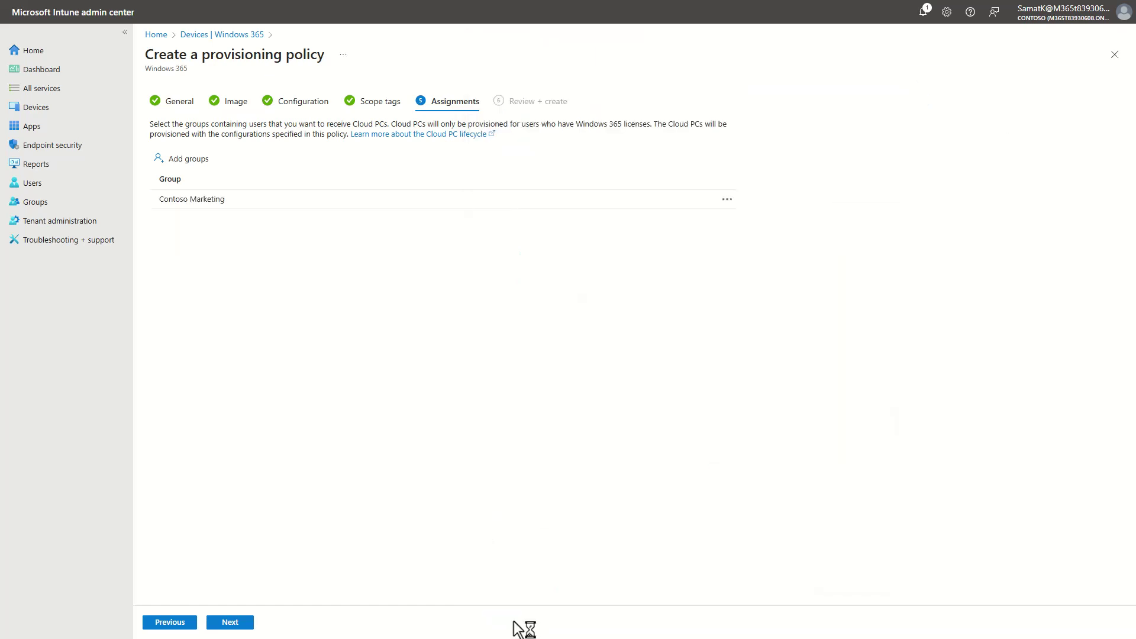
# Review and create the policy, then dismiss the success notification
pyautogui.click(245, 624)
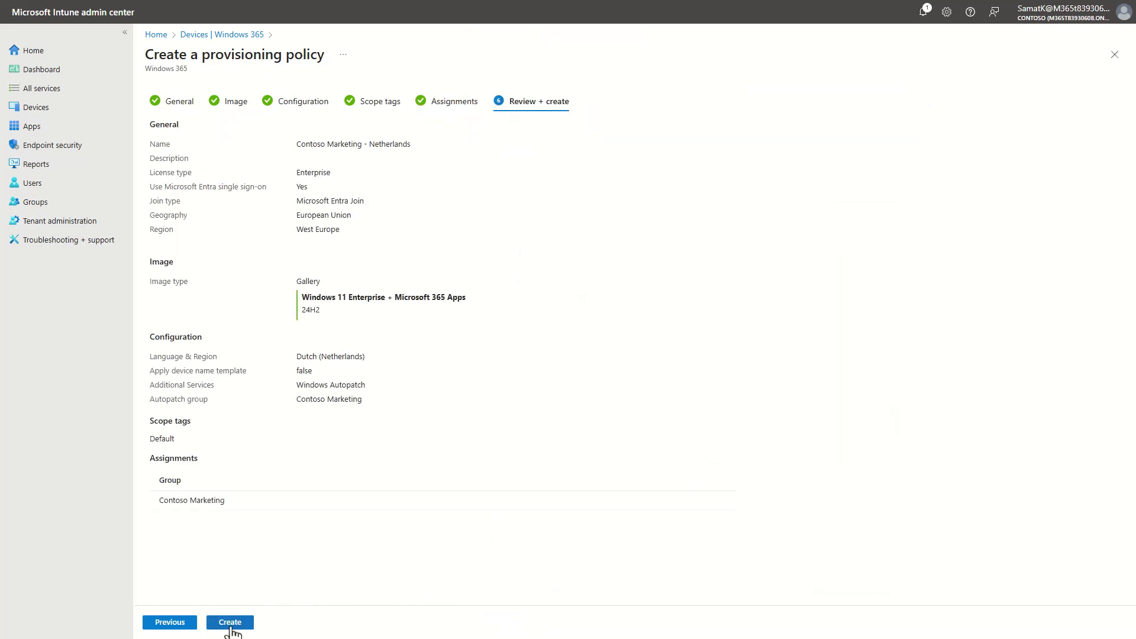
pyautogui.click(228, 626)
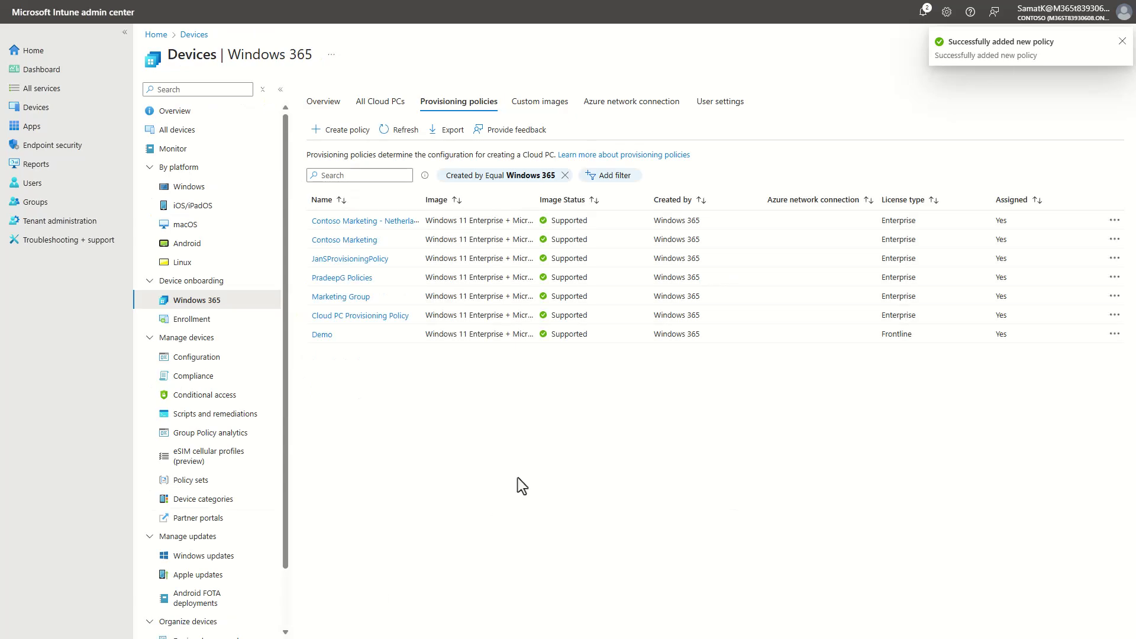
pyautogui.click(1122, 41)
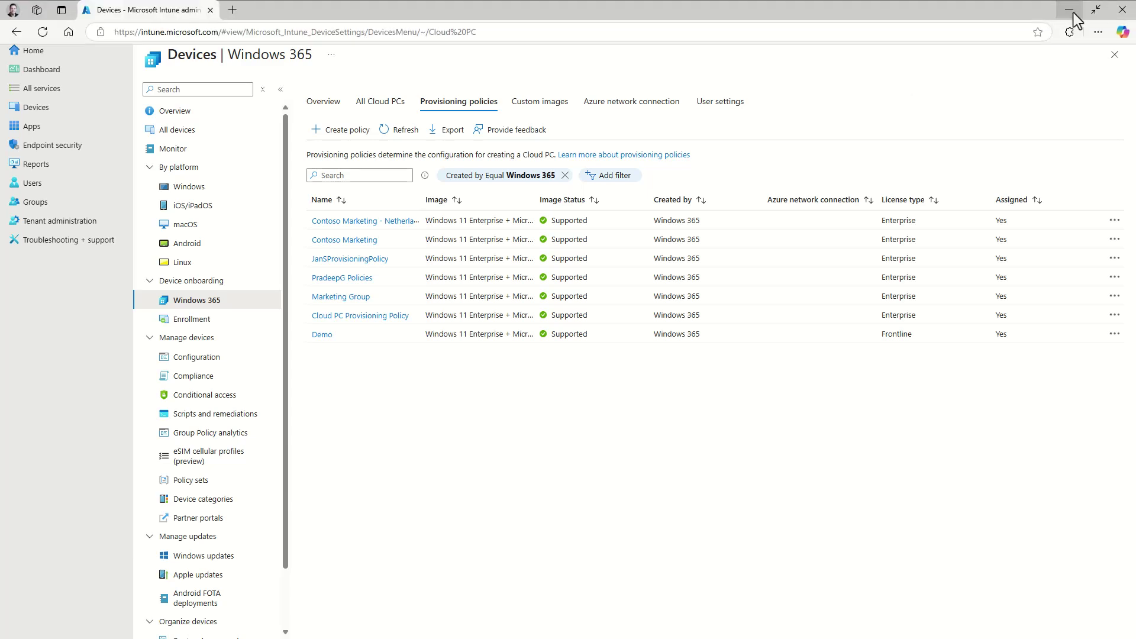
# Minimize the browser and connect to the Contoso Marketing Cloud PC in Windows App
pyautogui.click(1068, 12)
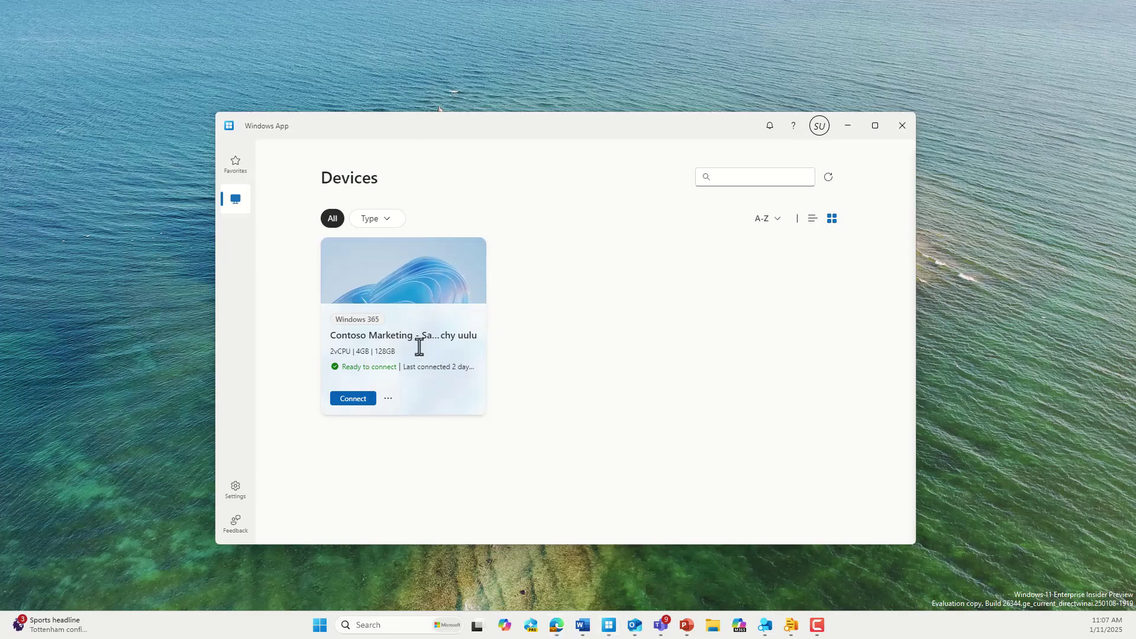
pyautogui.click(349, 400)
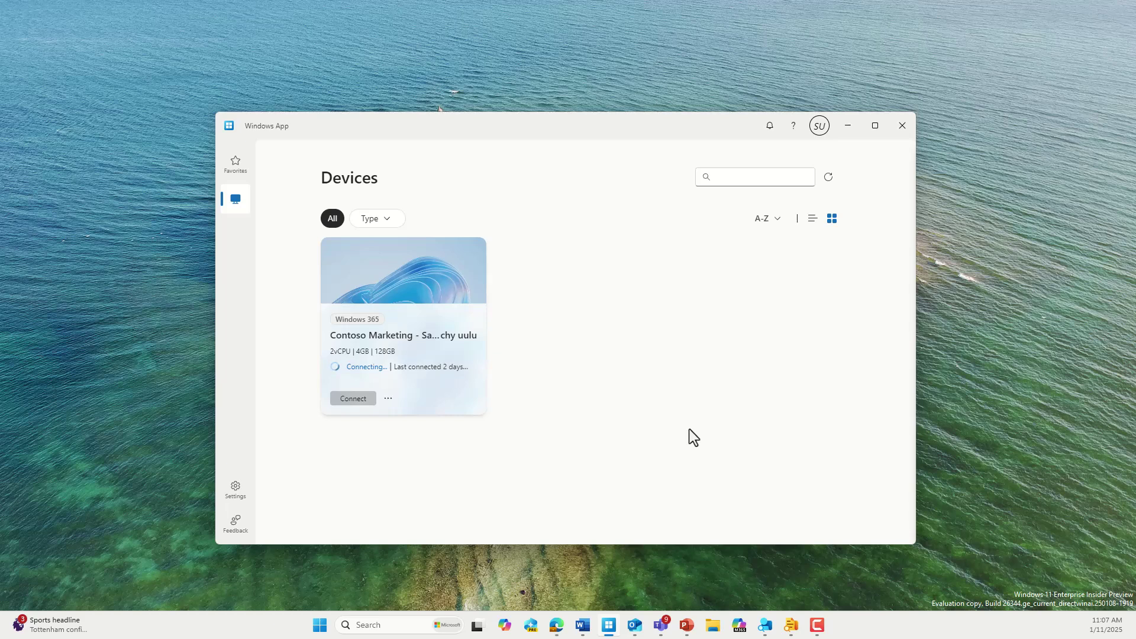